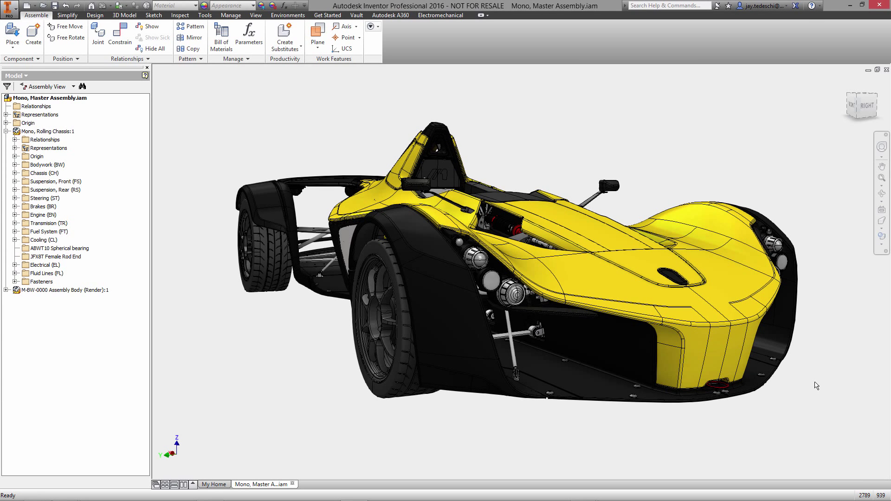
- Preview the car in Wireframe (visible edges only), Monochrome and Technical Illustration visual styles
click(883, 248)
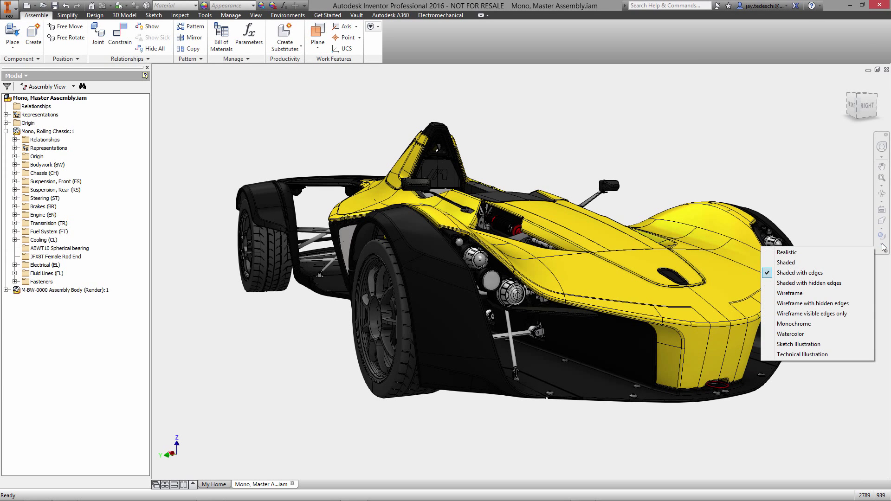
click(827, 314)
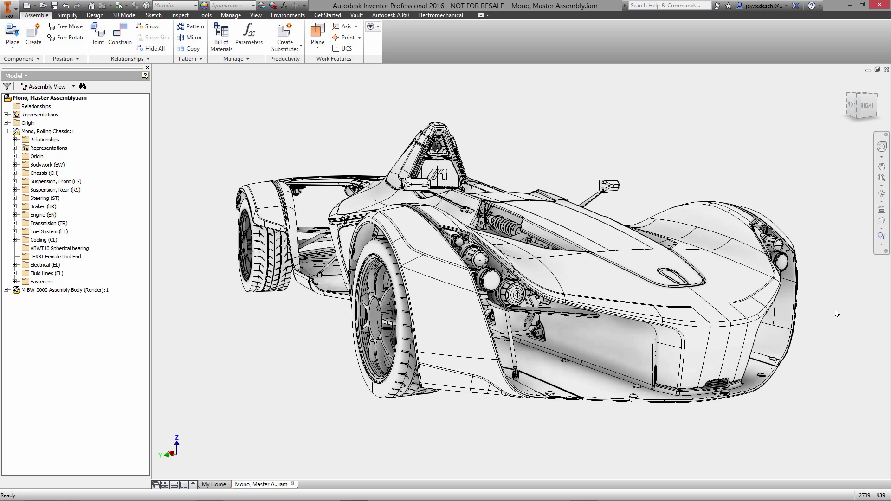
click(882, 246)
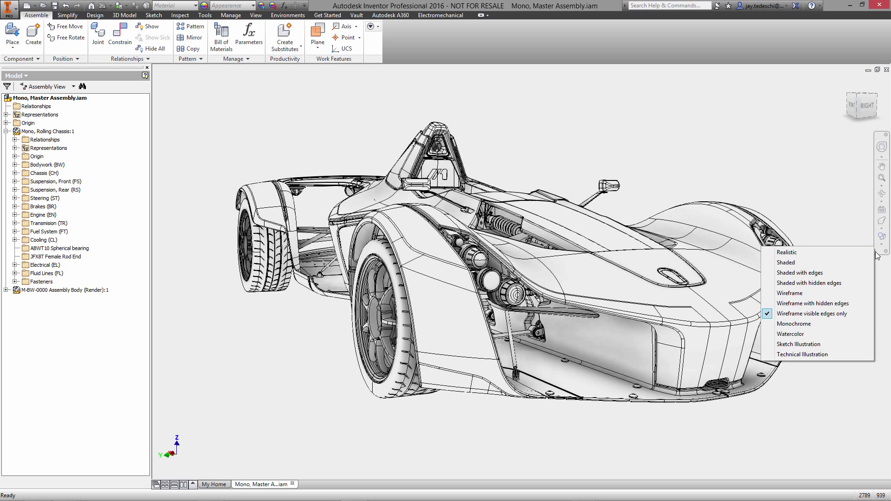
click(834, 324)
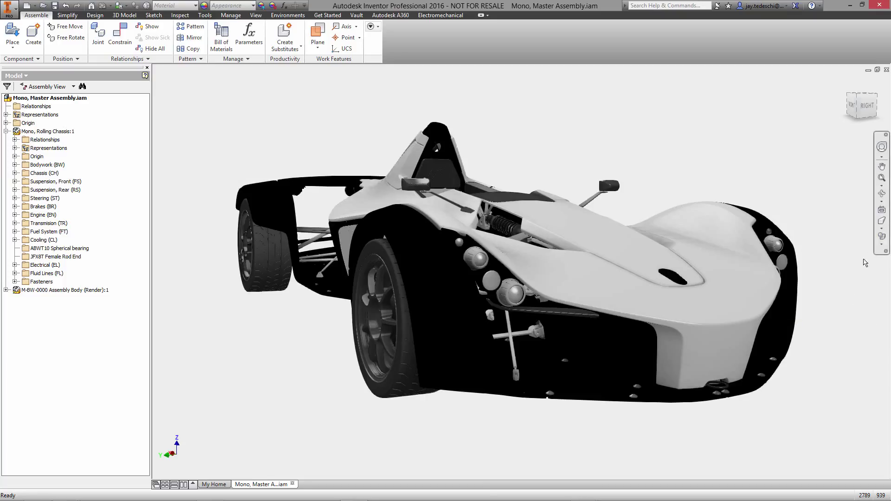
click(882, 246)
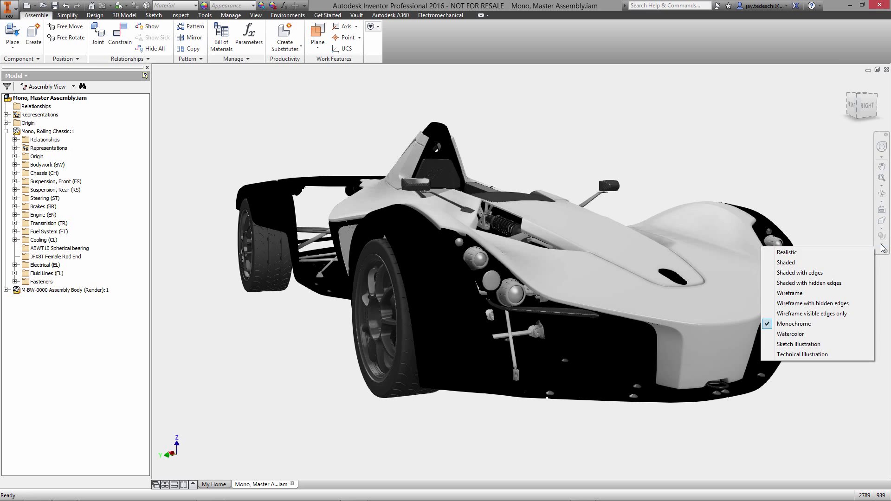
click(826, 355)
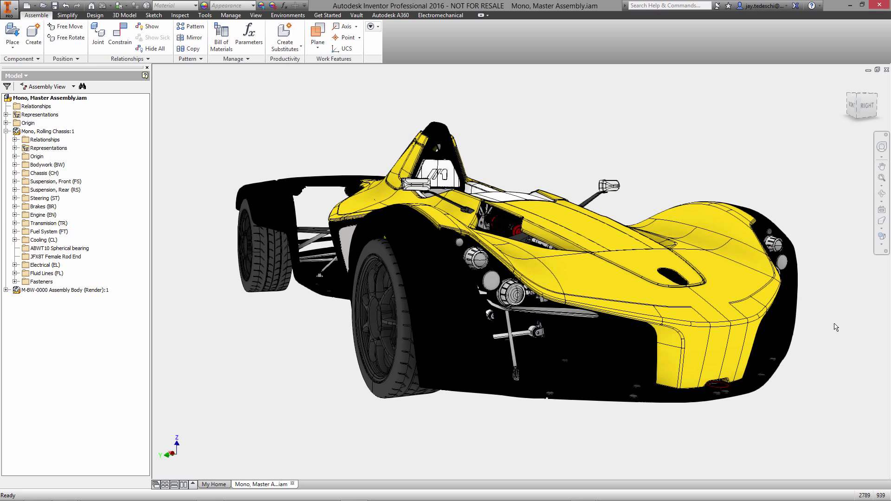
- Try the Sketch Illustration and Watercolor styles, then settle on plain Shaded
click(882, 245)
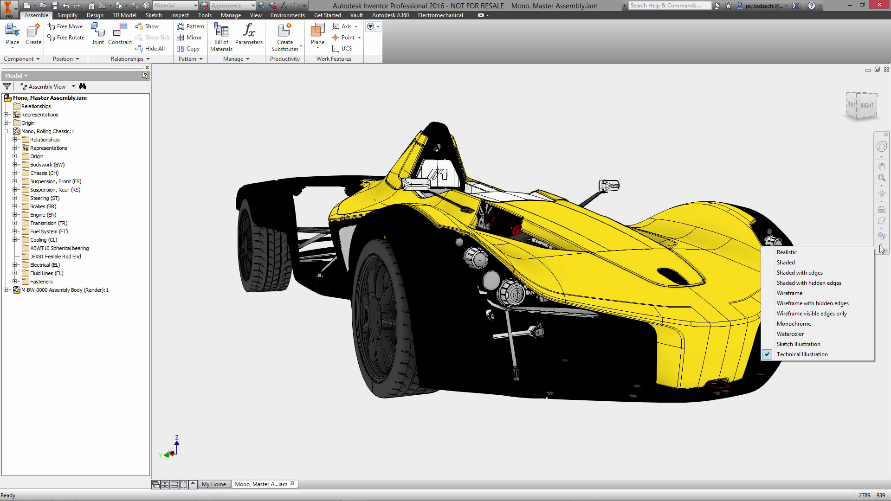
click(841, 346)
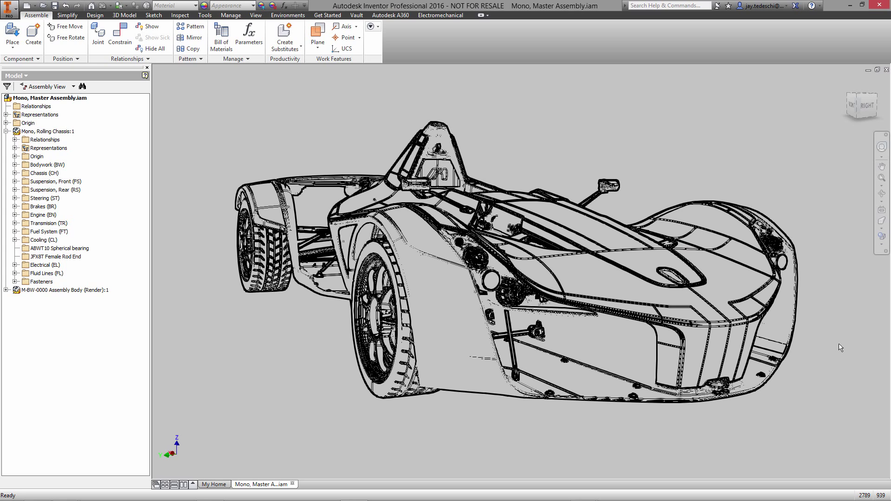
click(882, 244)
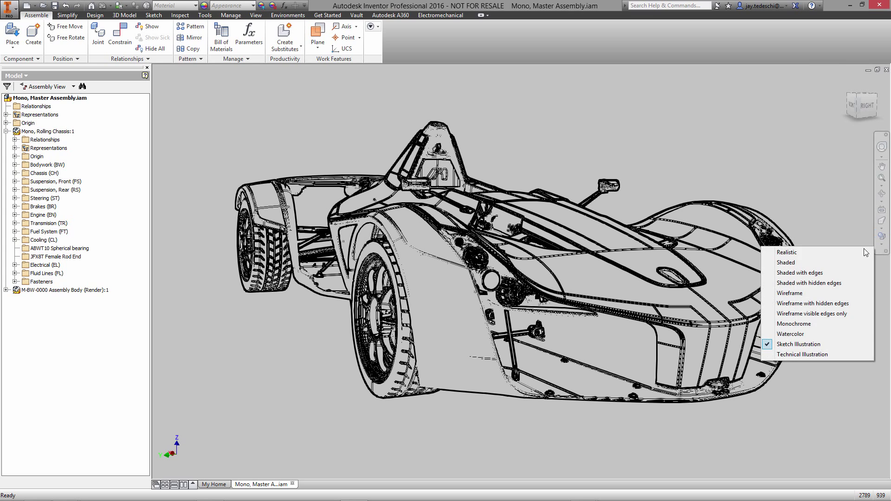
click(810, 335)
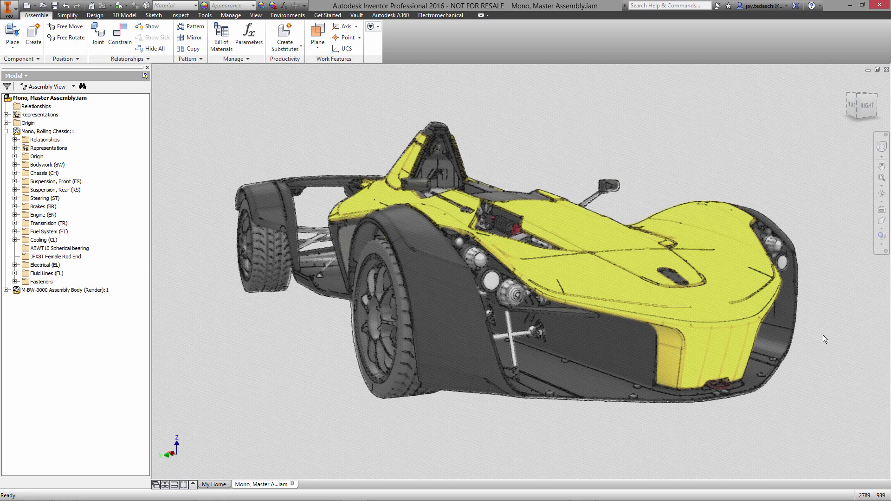
click(883, 247)
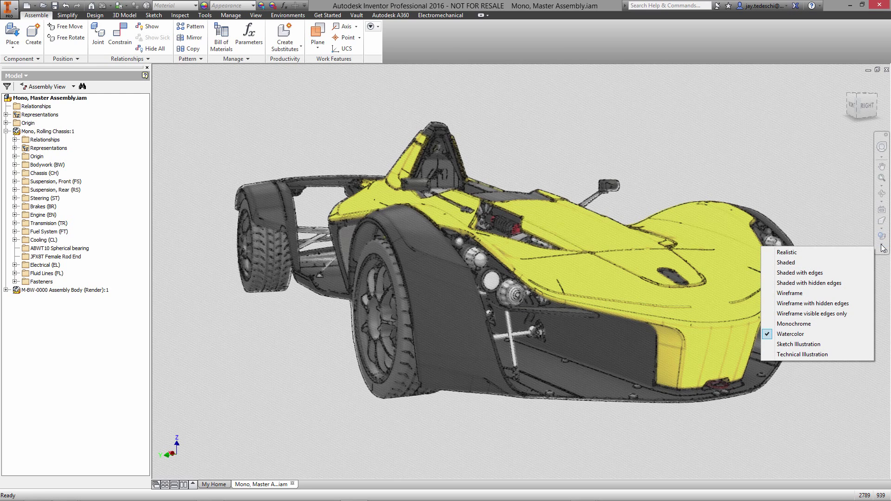
click(829, 262)
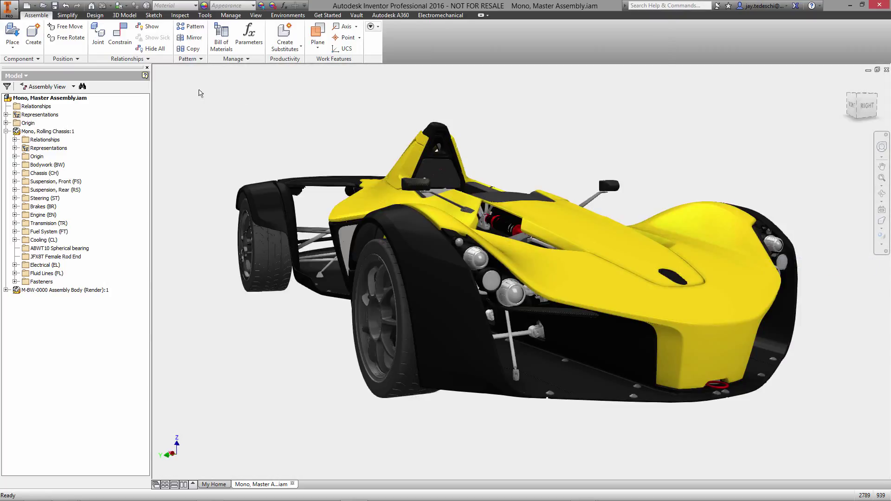
- Turn on Ground Shadows and show the gridded ground plane beneath the car
click(254, 18)
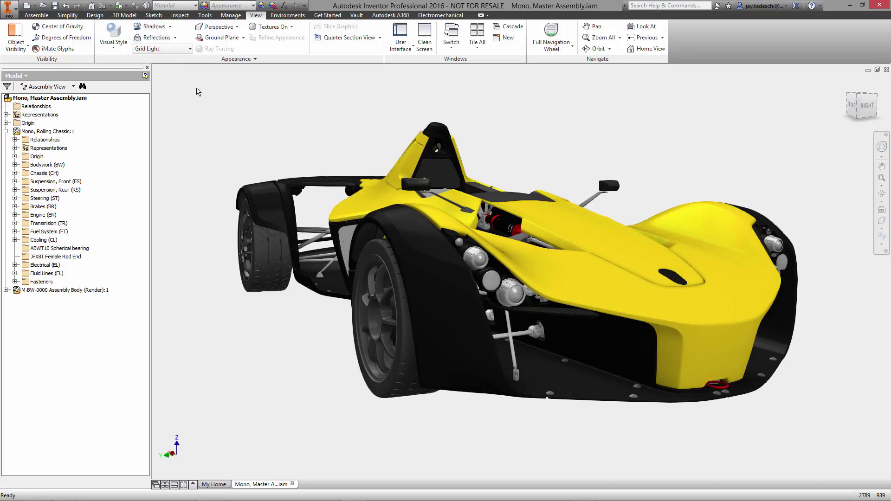
click(171, 27)
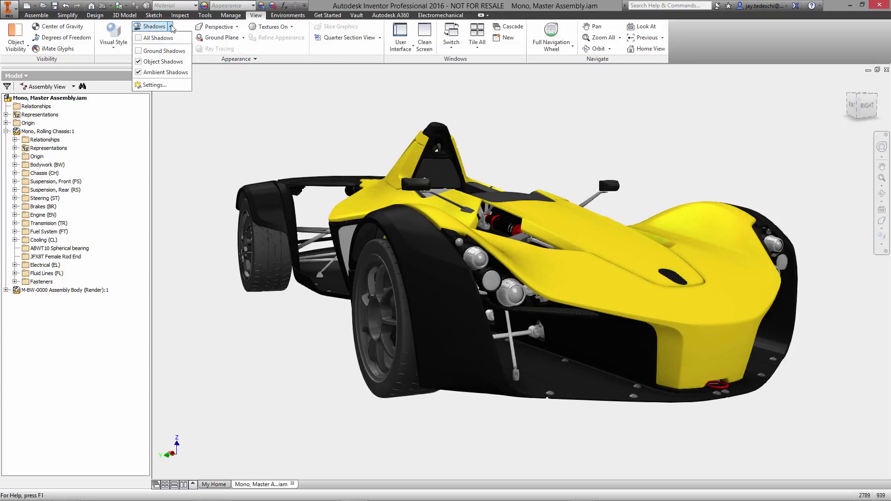
click(141, 51)
click(224, 110)
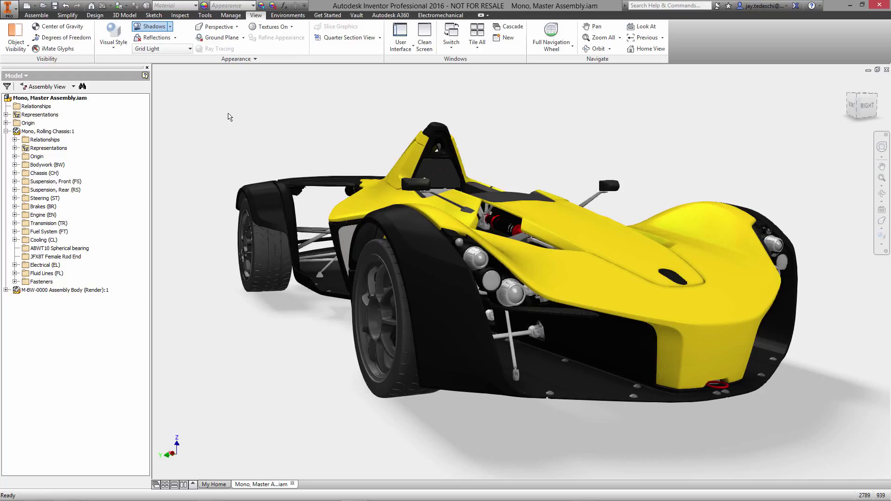
click(243, 38)
click(200, 52)
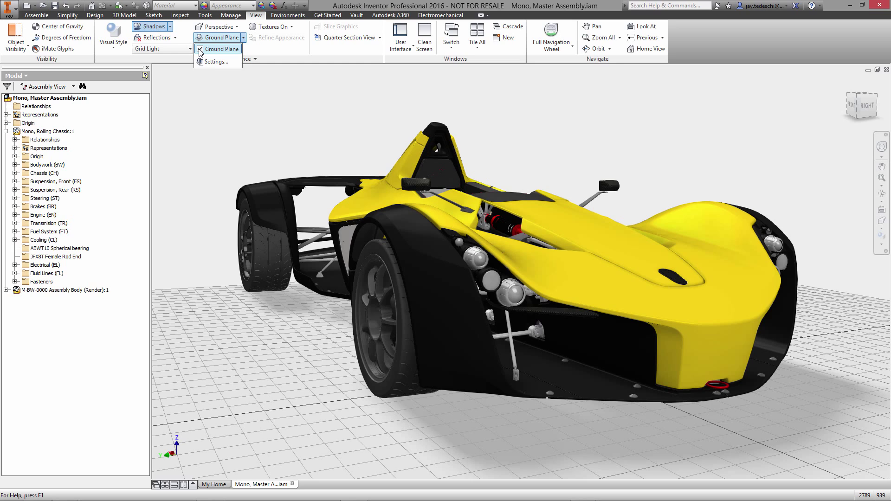
- Manually move the ground plane along Y and X under the car, with 30% reflection
click(215, 62)
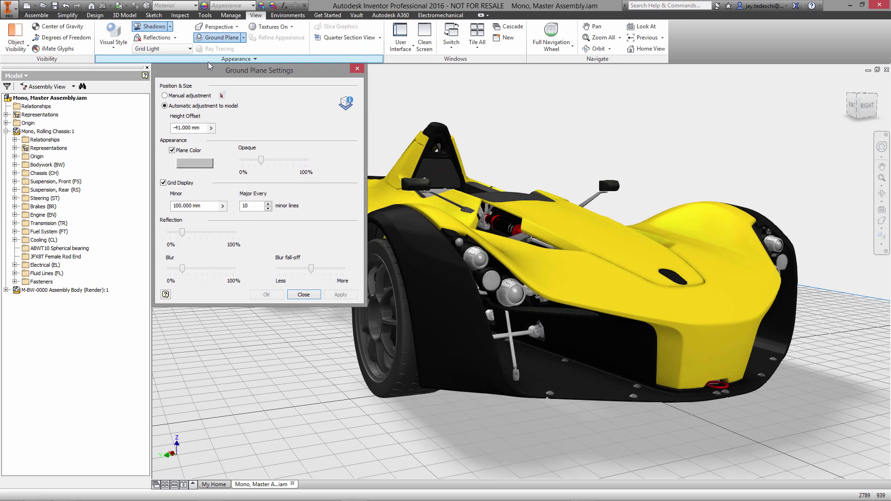
click(167, 96)
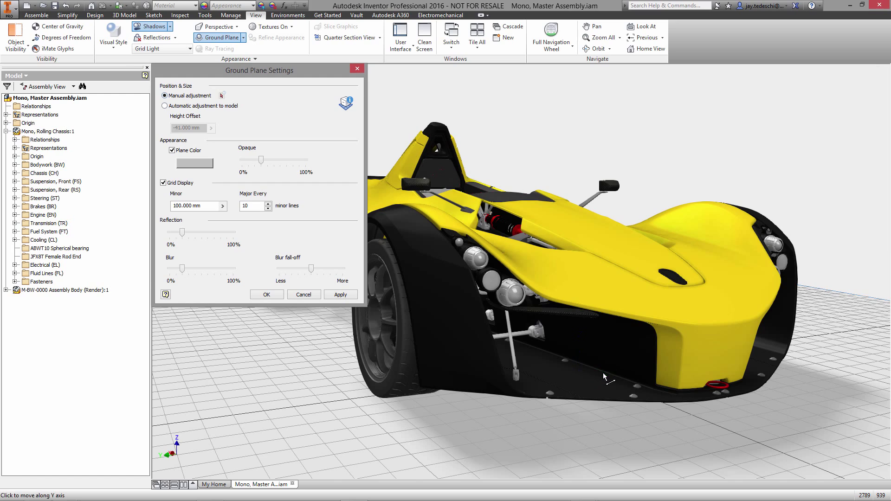
drag(603, 374, 884, 291)
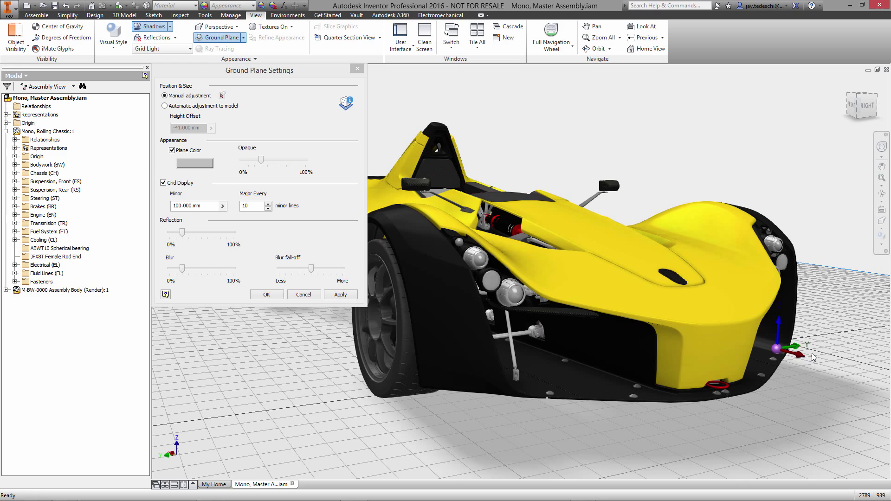
drag(802, 358, 601, 295)
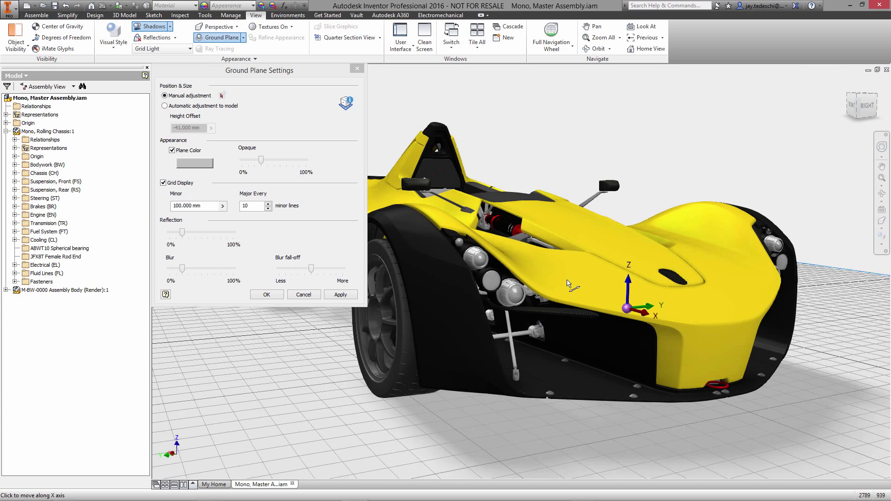
mouse_move(601, 295)
mouse_down()
mouse_move(531, 274)
mouse_move(538, 293)
mouse_up()
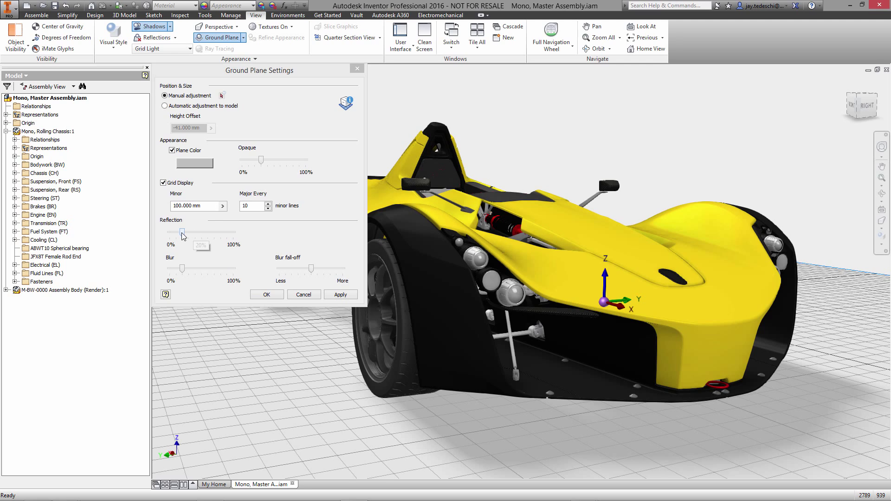
drag(182, 232, 193, 236)
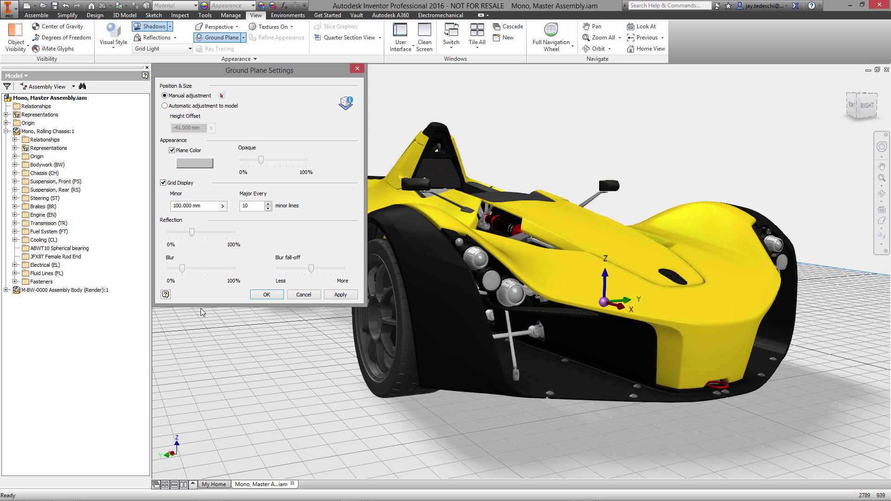
click(269, 296)
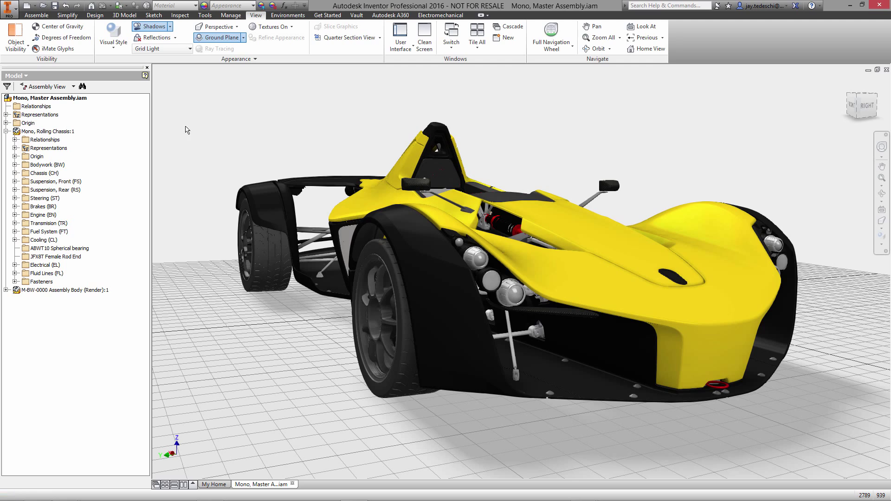
- Enable Reflections so the Mono car mirrors on the ground plane
click(175, 38)
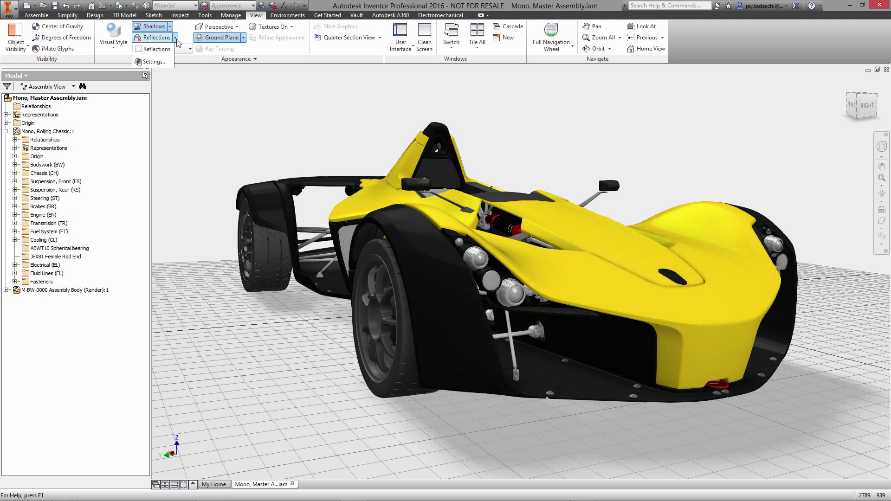
click(139, 49)
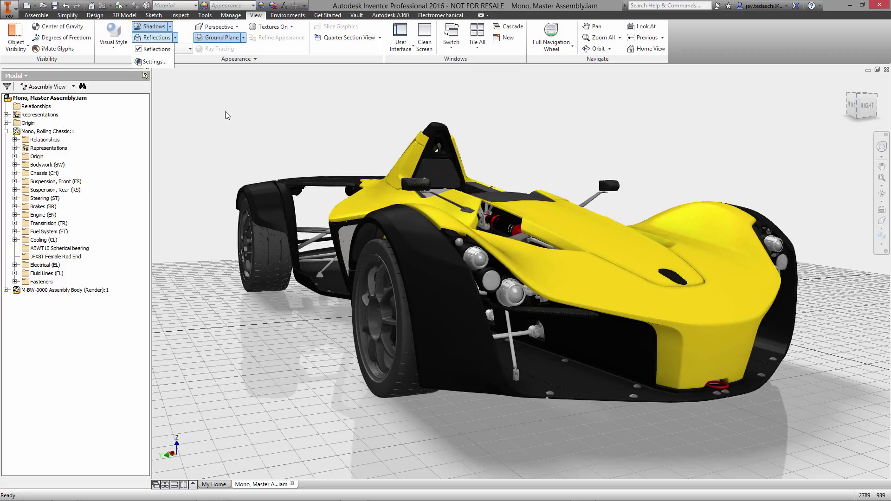
click(227, 116)
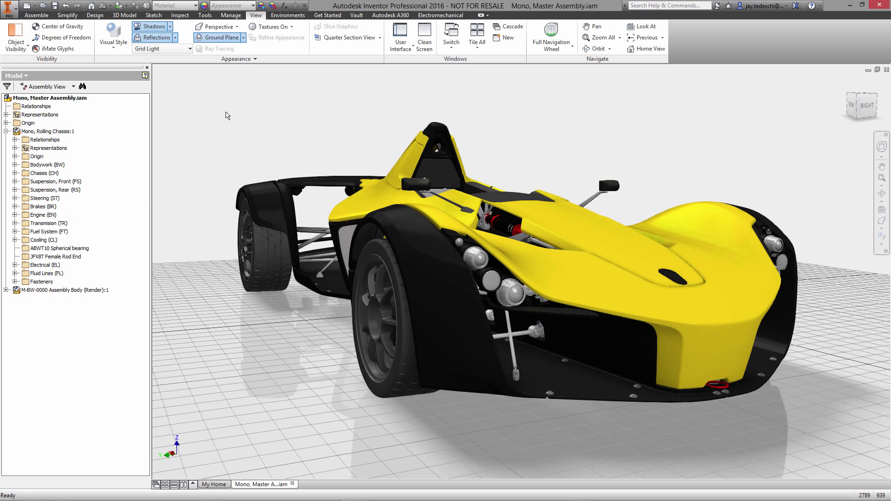
click(113, 46)
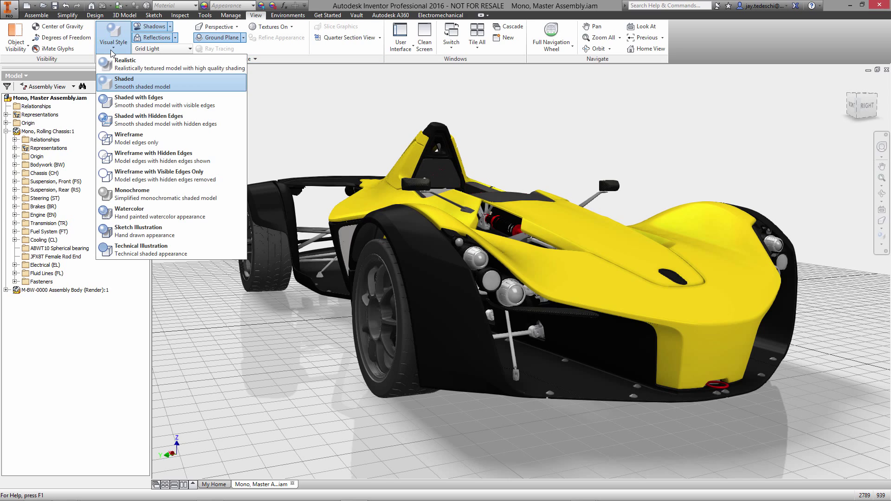
click(135, 64)
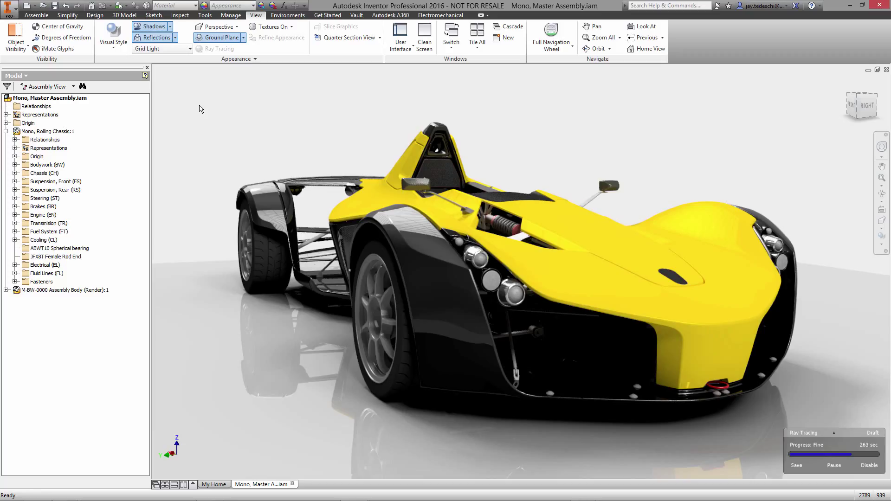
- Change the lighting style to Infinity Pool and turn the ground plane off
click(191, 49)
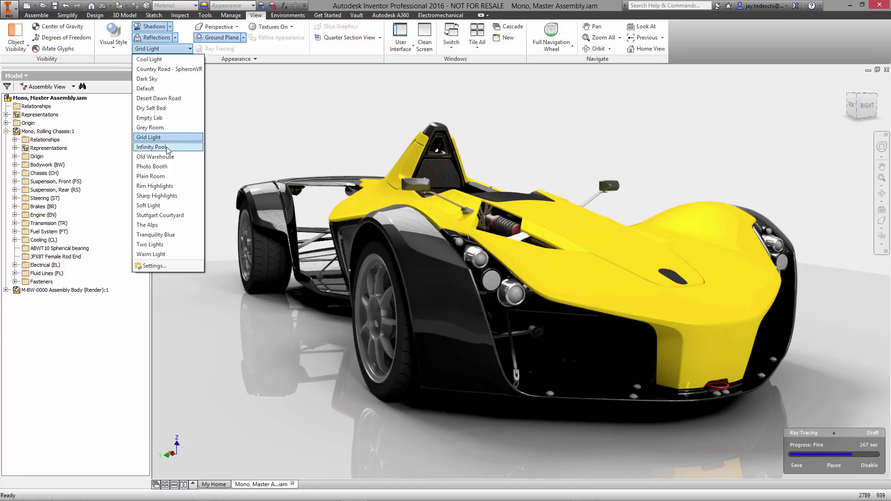
click(168, 147)
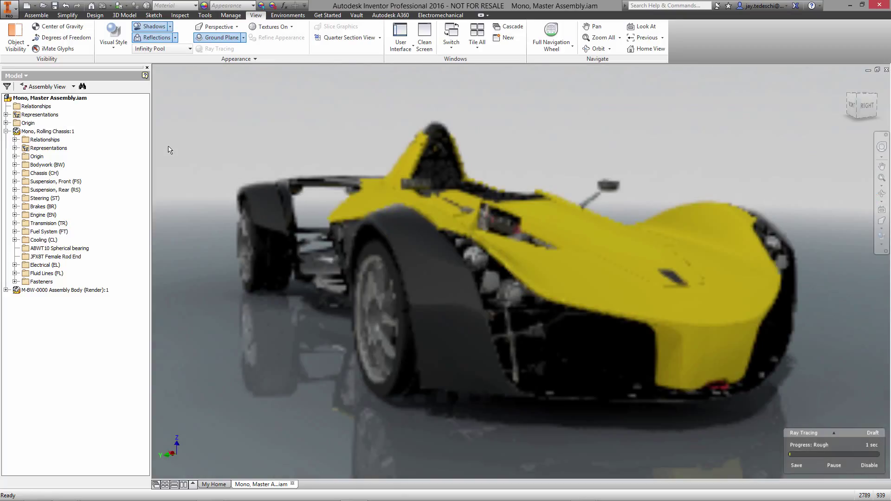
click(243, 37)
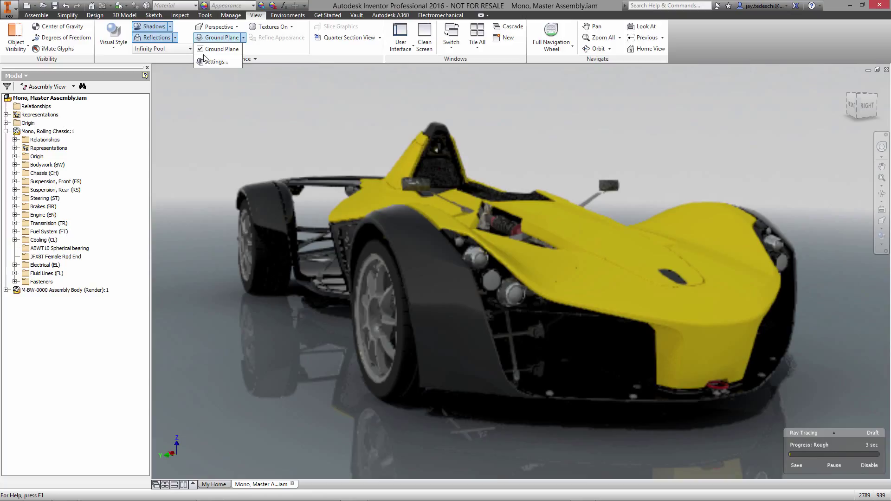
click(207, 49)
click(255, 71)
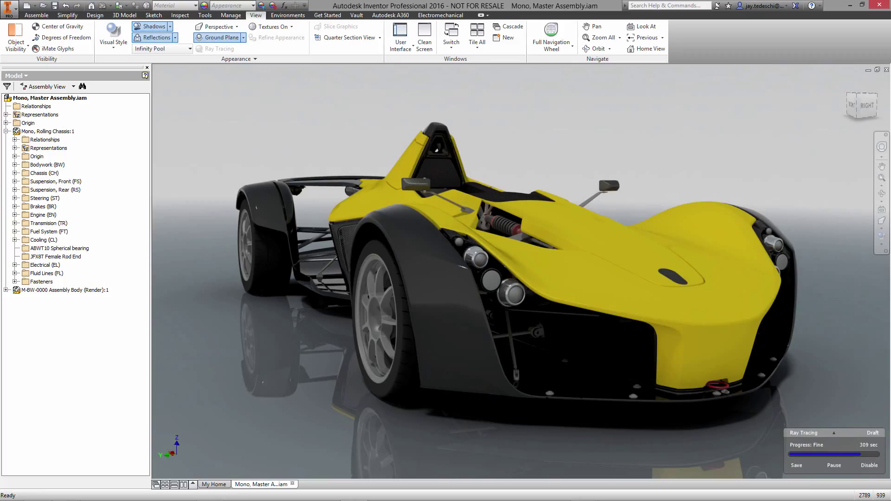
- Disable ray tracing and switch the lighting to Stuttgart Courtyard
click(869, 466)
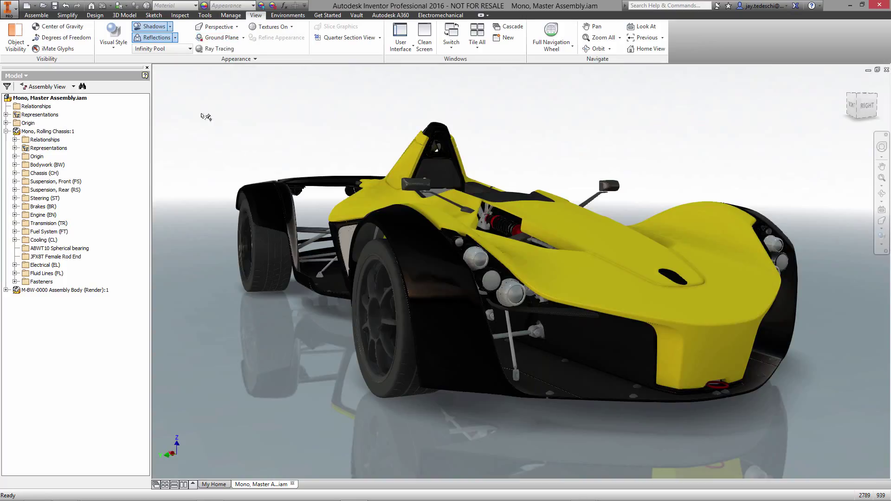
click(186, 48)
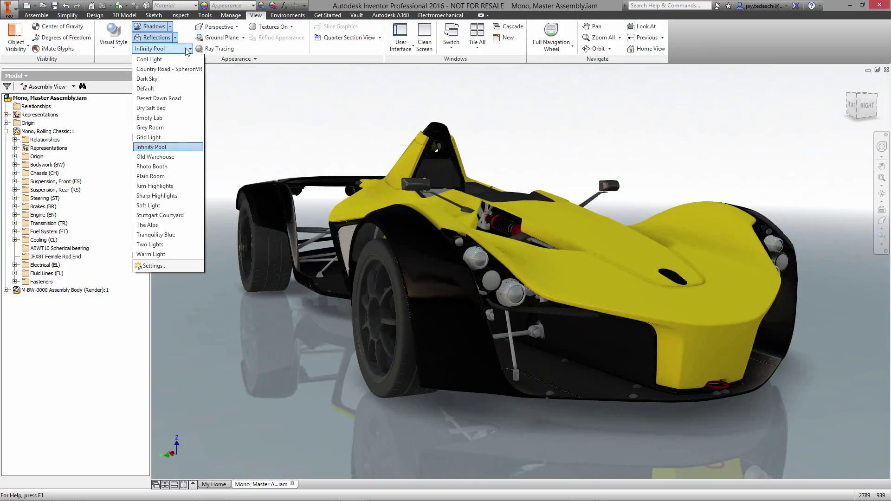
click(174, 214)
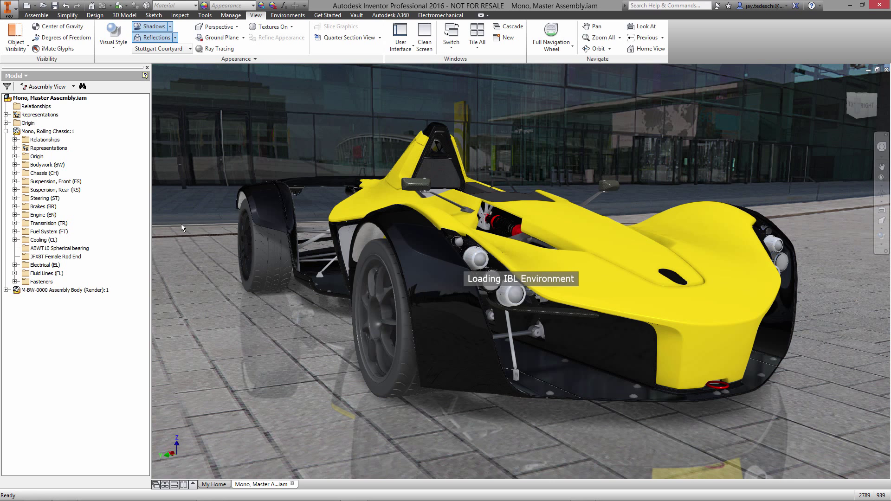
- Turn off reflections and open the Stuttgart Courtyard lighting style settings
click(175, 37)
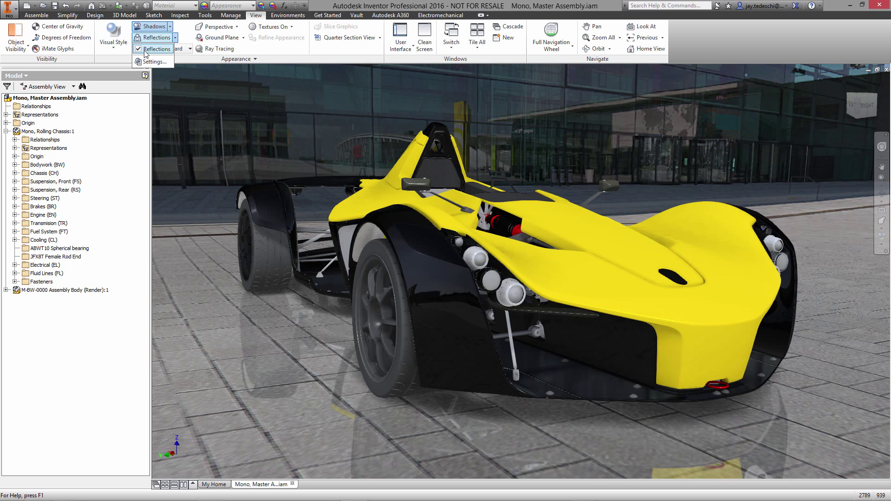
click(139, 49)
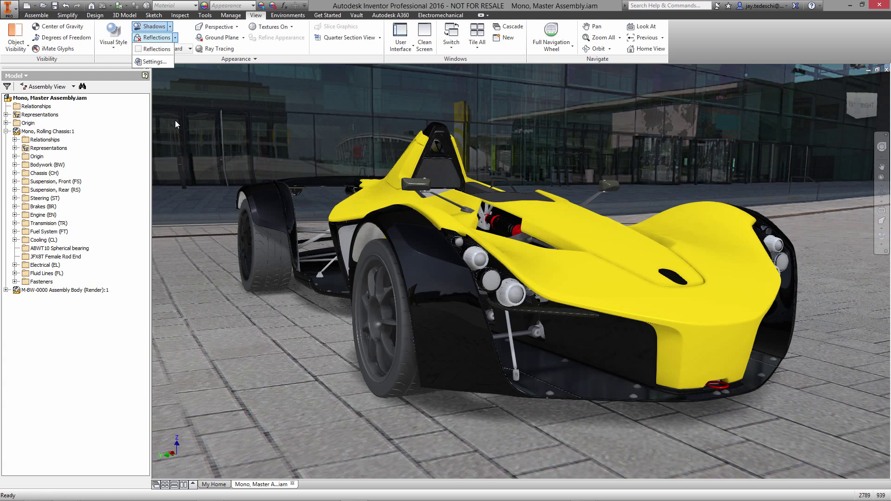
click(209, 254)
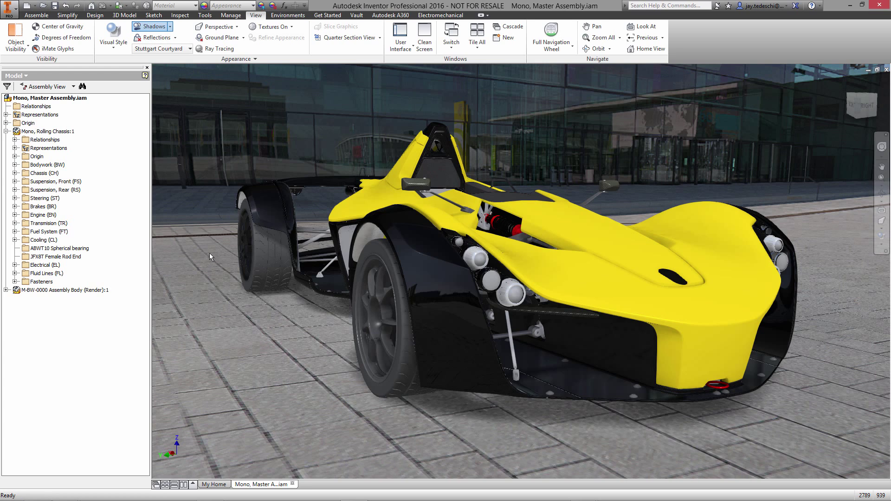
click(190, 49)
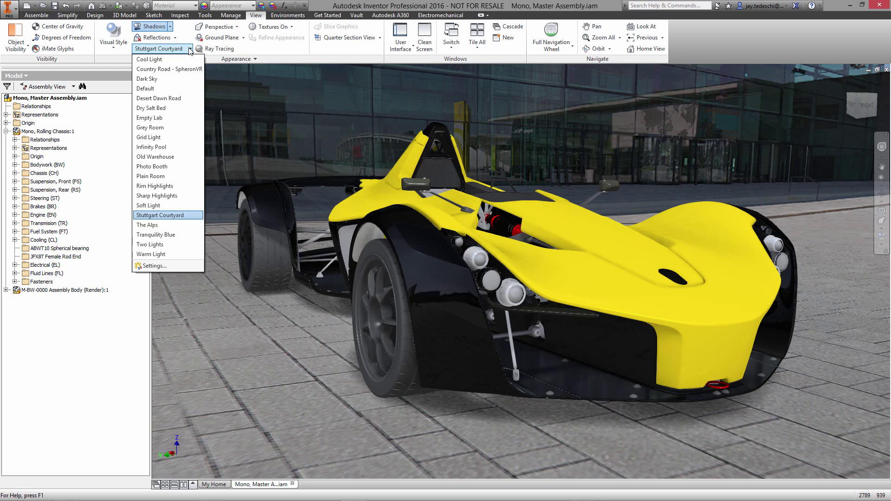
click(167, 267)
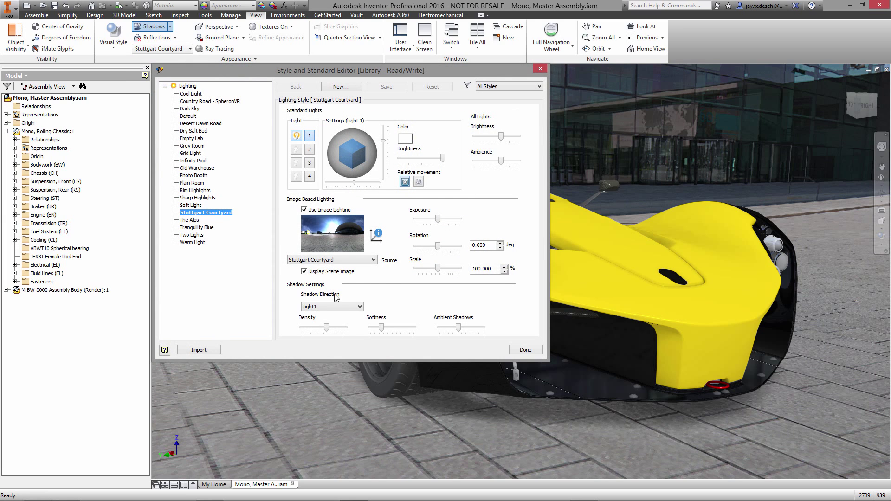
- Rotate the courtyard environment to 14 degrees and shift Light 1's position
mouse_move(438, 246)
drag(439, 250, 441, 250)
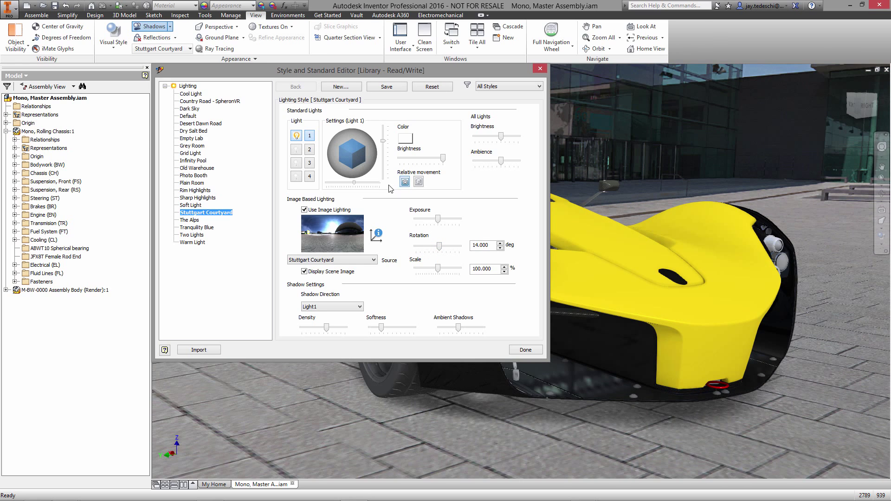
click(354, 183)
mouse_move(354, 184)
mouse_down()
mouse_move(363, 184)
mouse_move(348, 186)
mouse_up()
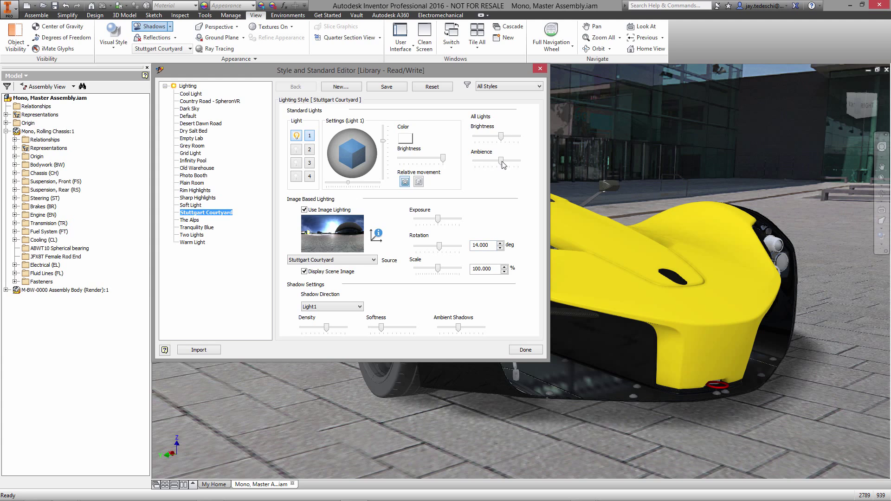
- Lower ambience slightly, raise ambient shadows, and save the lighting style changes
drag(501, 161, 498, 165)
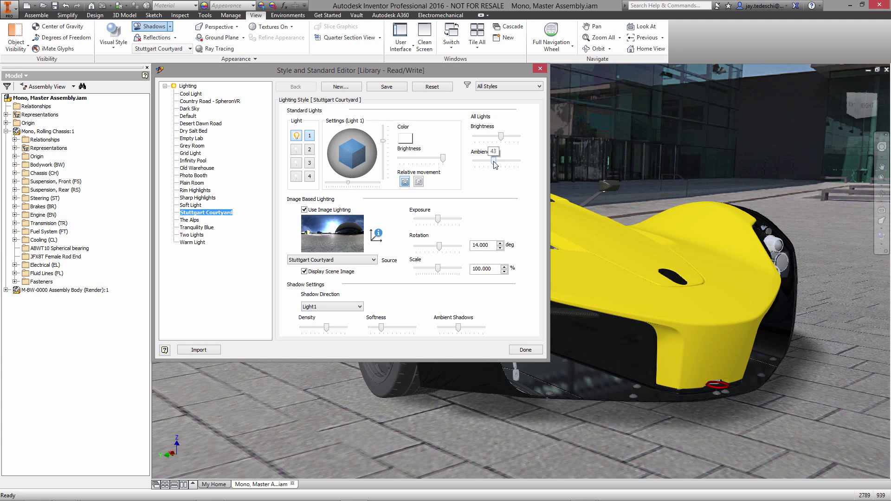
drag(496, 165, 493, 165)
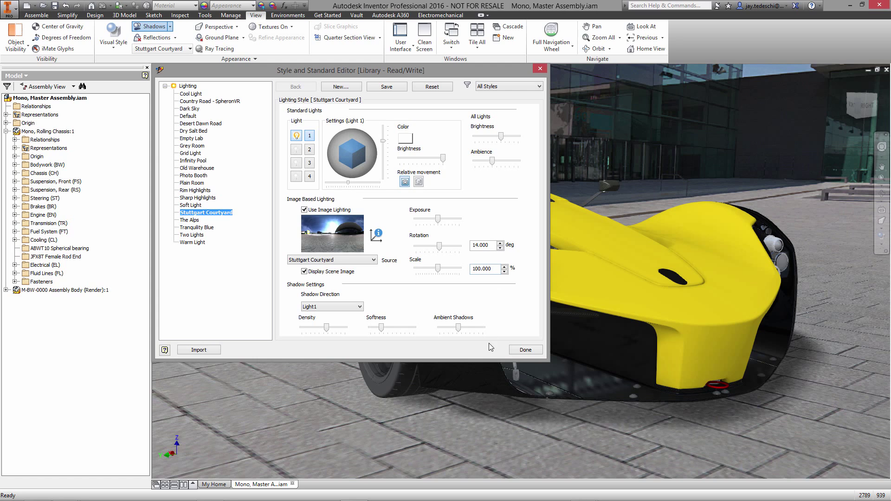
drag(461, 331, 463, 330)
click(520, 349)
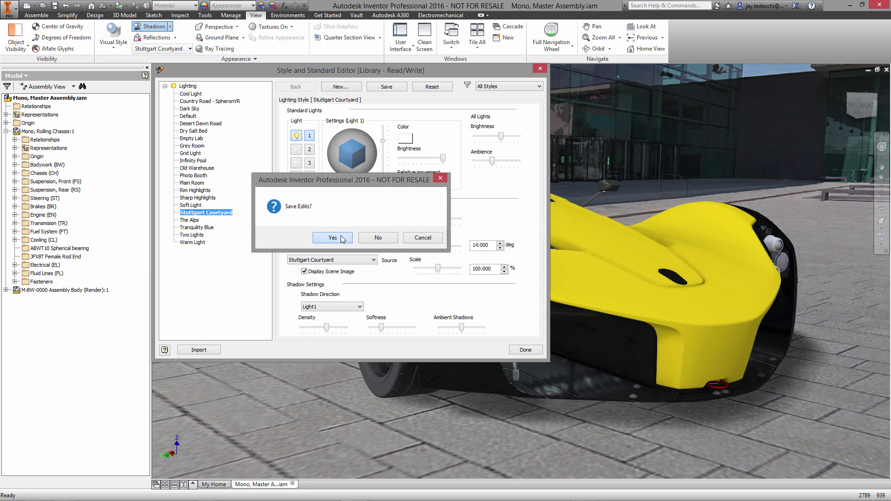
click(333, 238)
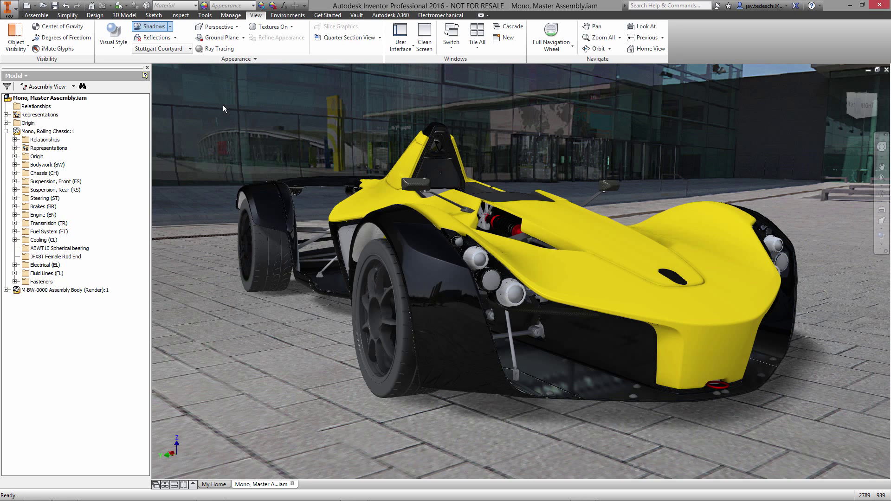
- Start ray tracing the Mono car in the Stuttgart Courtyard scene
click(220, 49)
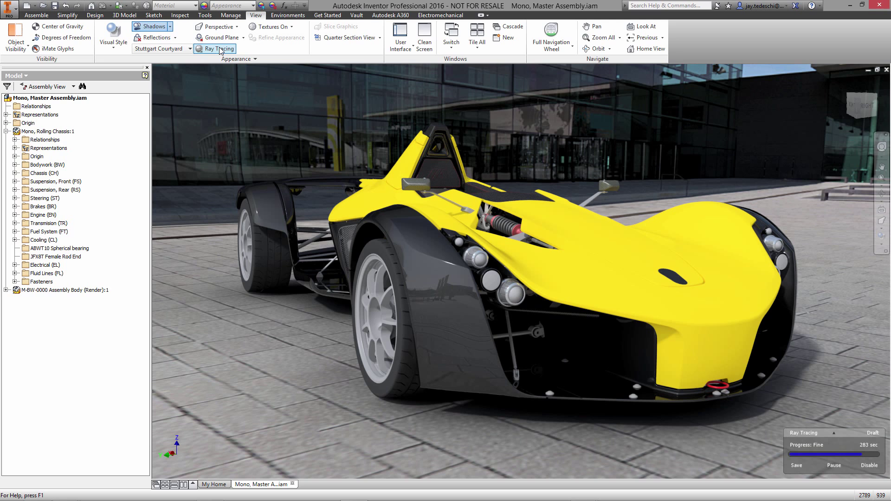
- Save the render as a PNG named 'Mono, Ray Trace 01' in the Data folder
click(797, 465)
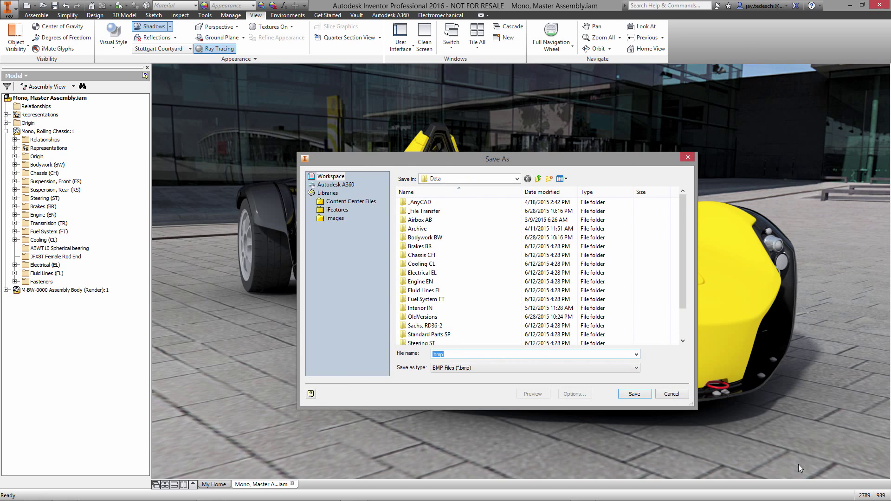
click(516, 179)
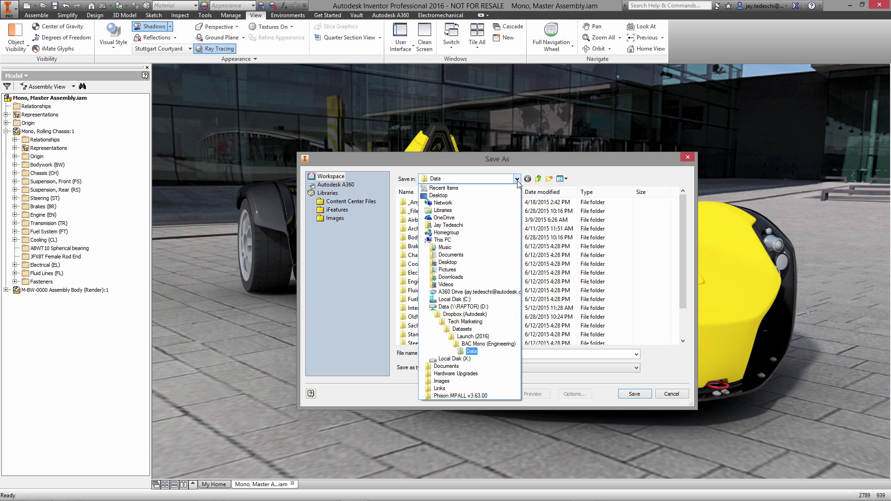
click(564, 156)
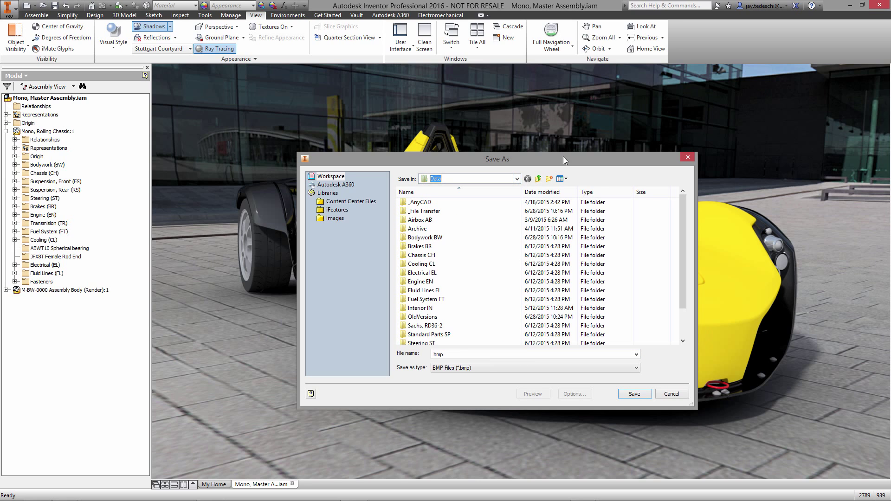
click(467, 367)
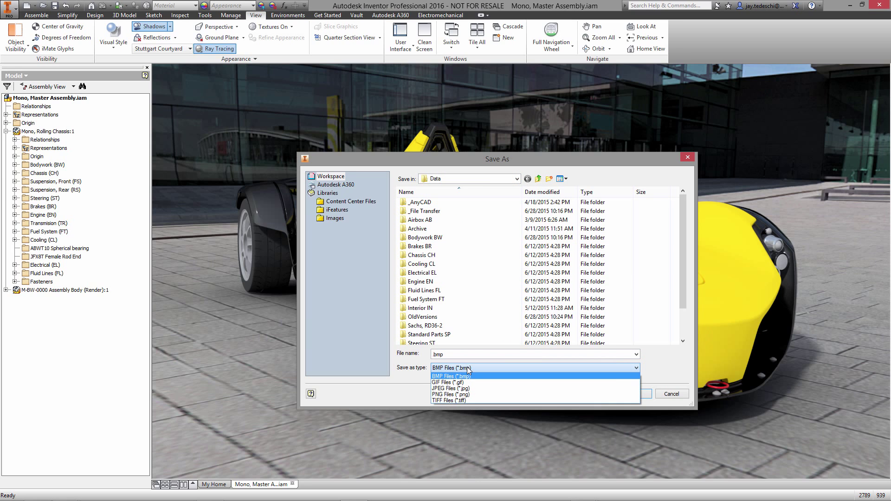
click(470, 394)
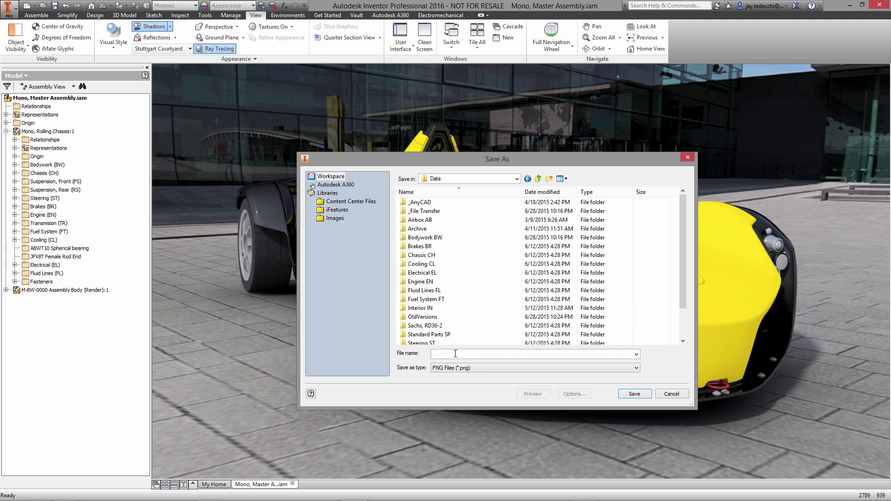
text(Mono, )
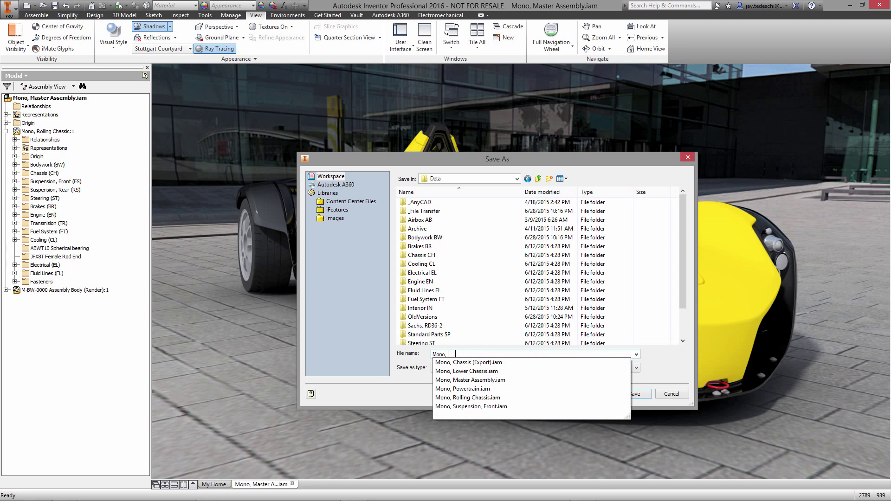
text(Ray Tra)
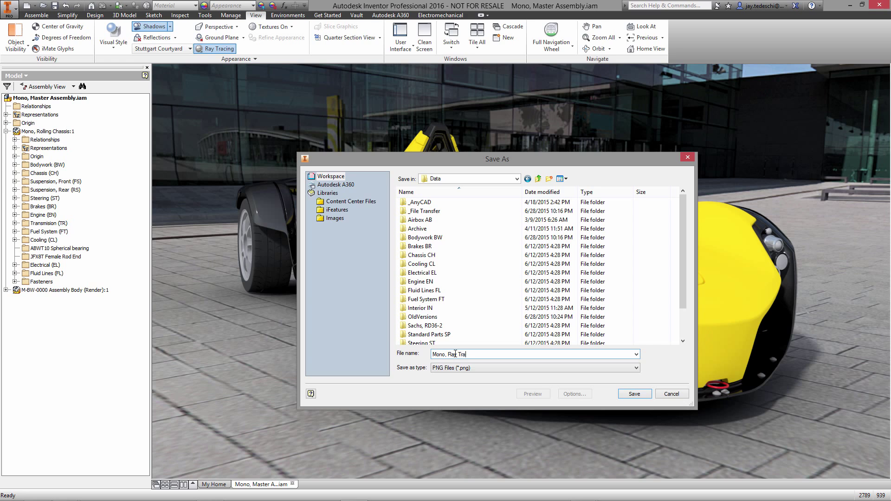
text(ce 01)
click(637, 393)
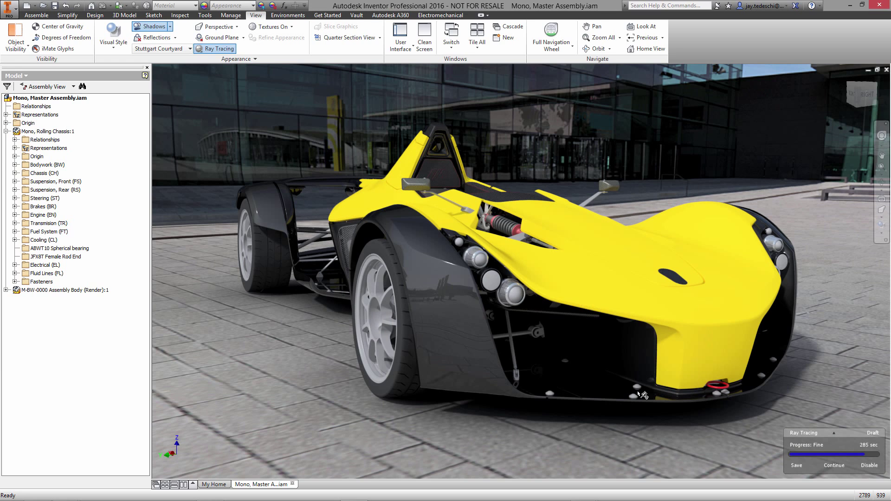